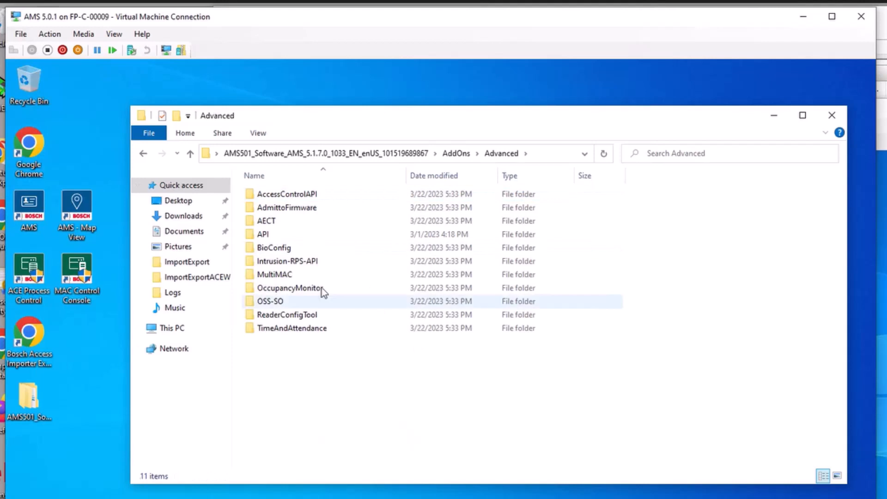
- Copy Bosch_RPS_API_Setup_v2.2.27914.exe from the Intrusion-RPS-API folder to the desktop of the RPS virtual machine
double_click(307, 265)
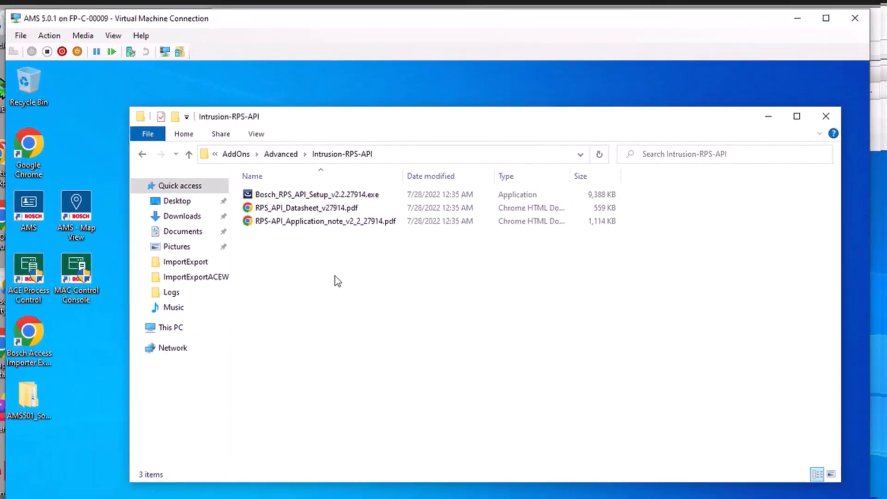
click(284, 122)
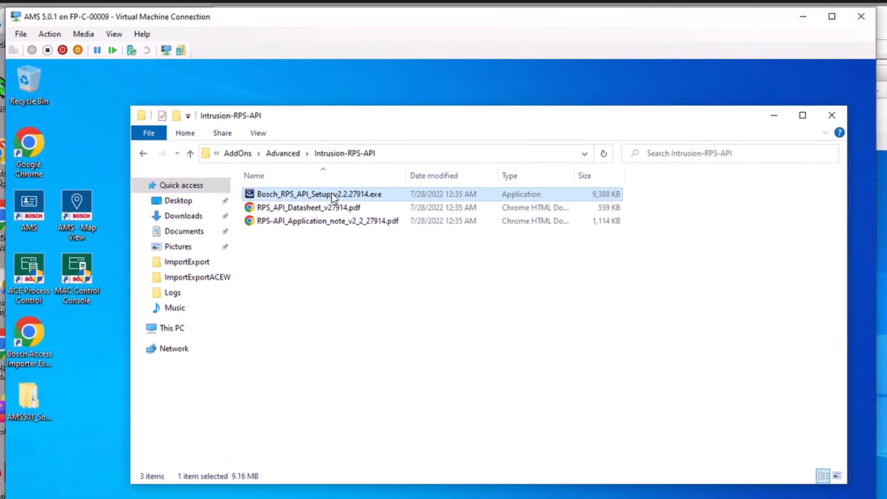
right_click(338, 195)
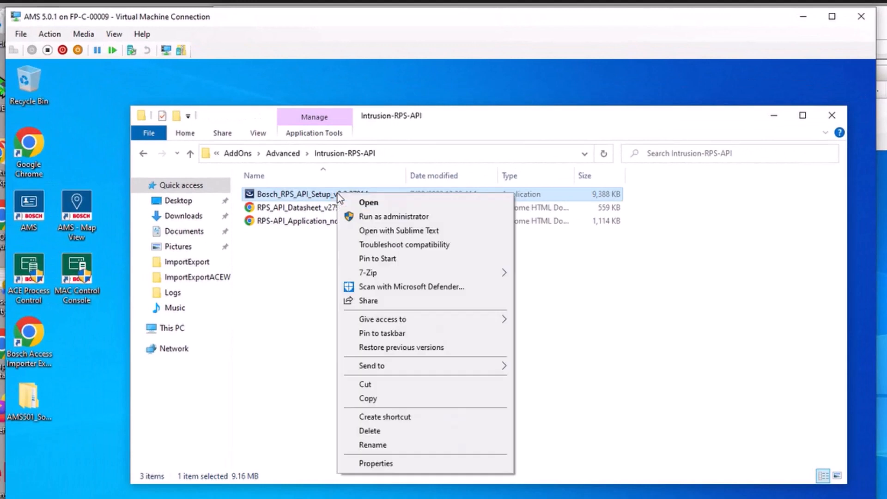
click(388, 398)
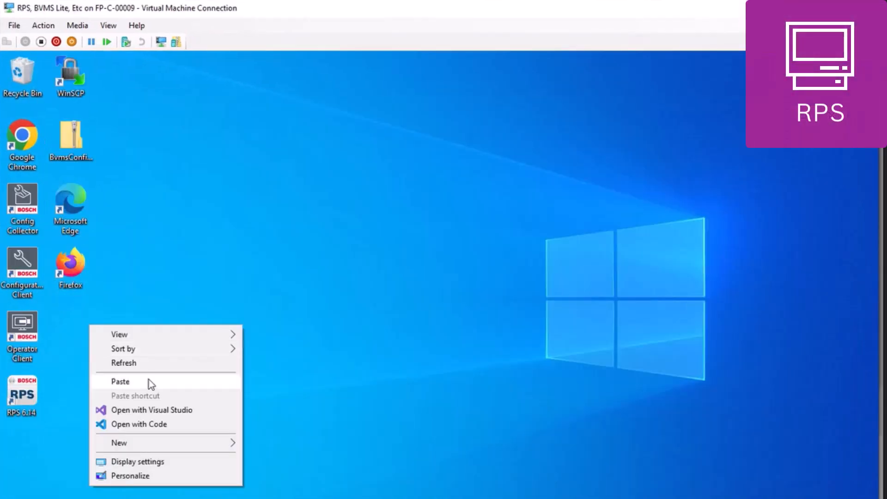
click(149, 381)
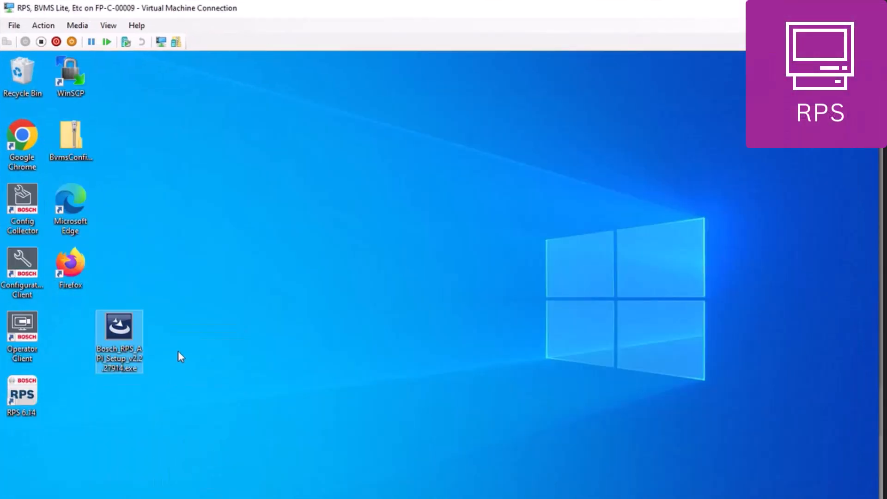
- Run the copied setup file and install the Bosch RPS API Service with the default settings, allowing it to make changes
double_click(130, 332)
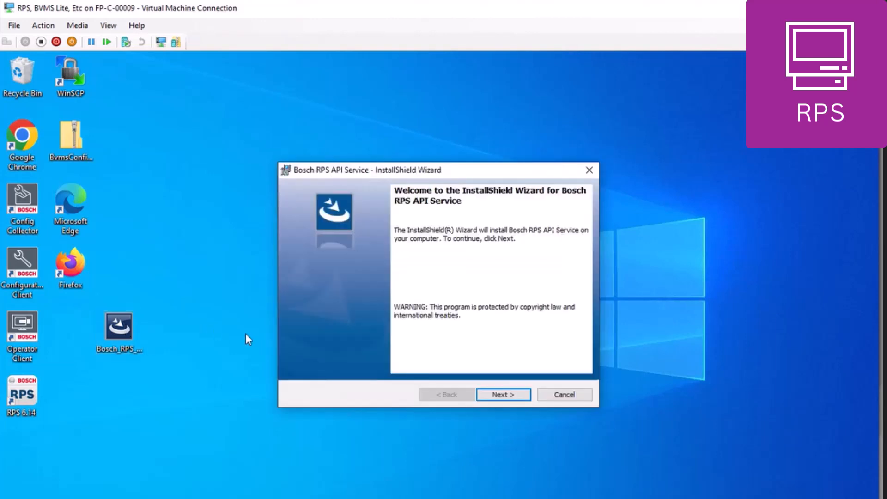
click(522, 395)
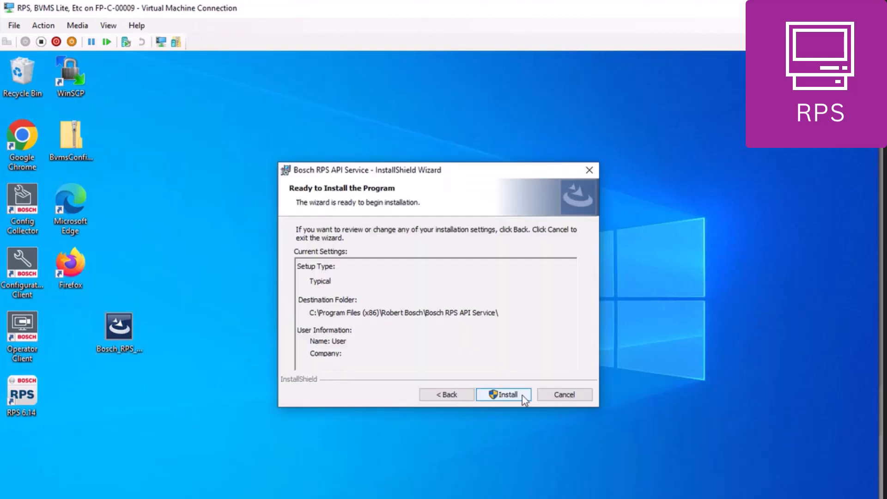
click(522, 395)
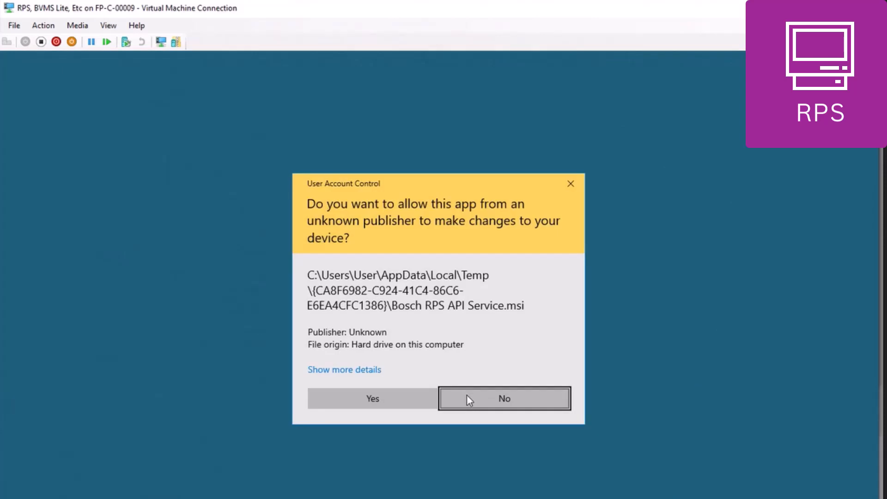
click(408, 397)
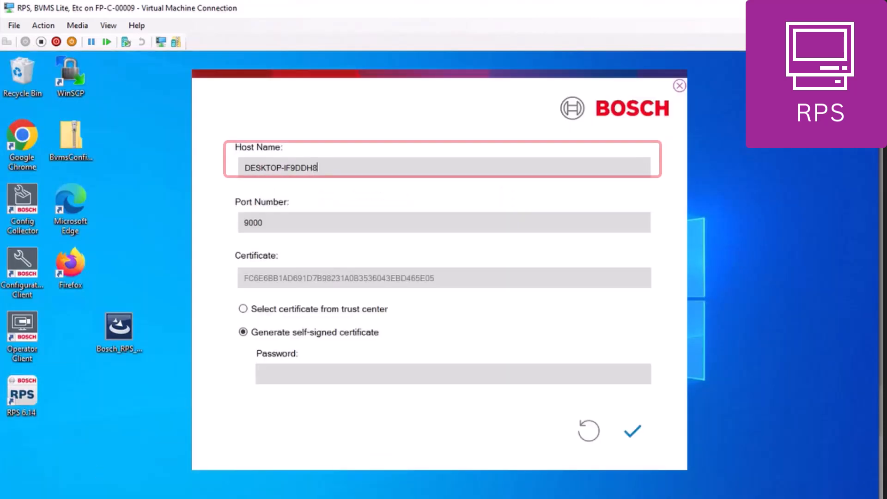
- Copy the PC's device name from the Windows system information and enter it as the Host Name, DESKTOP-IF9DDH8
right_click(20, 498)
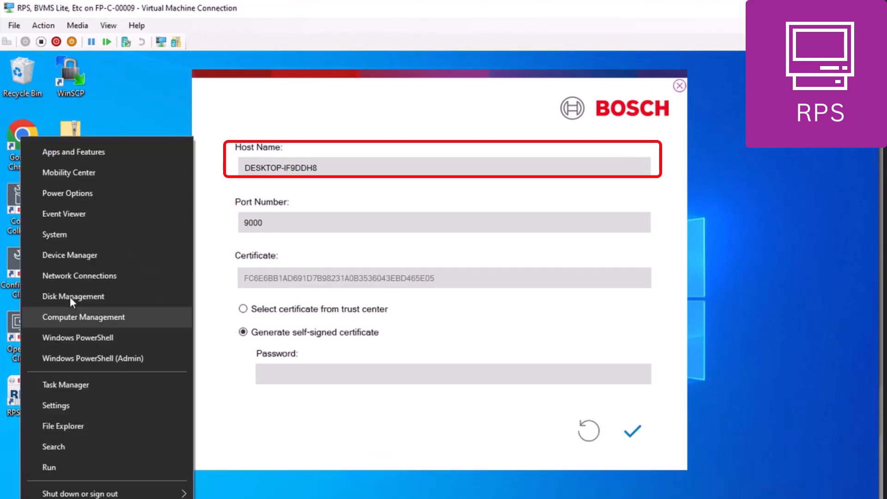
click(84, 232)
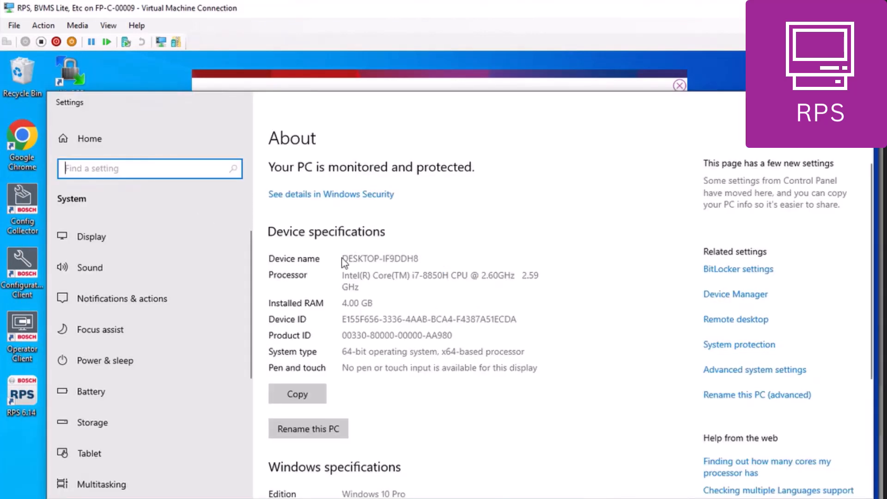
double_click(345, 258)
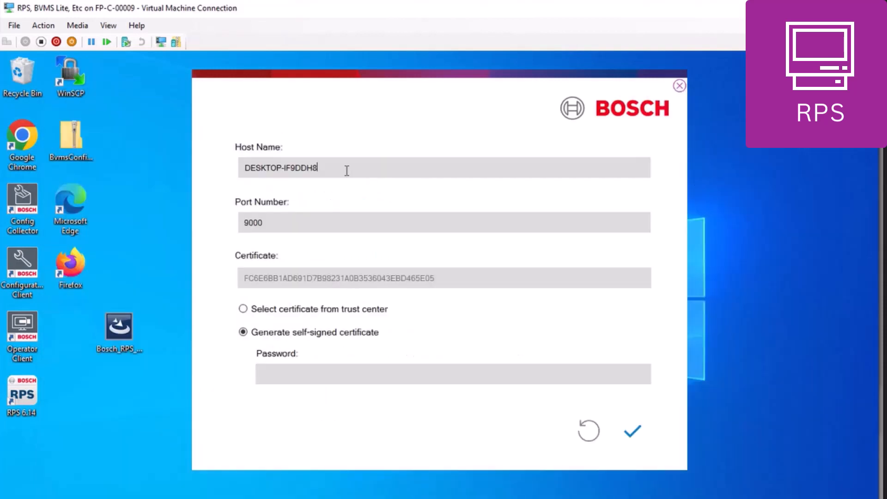
drag(346, 171, 210, 162)
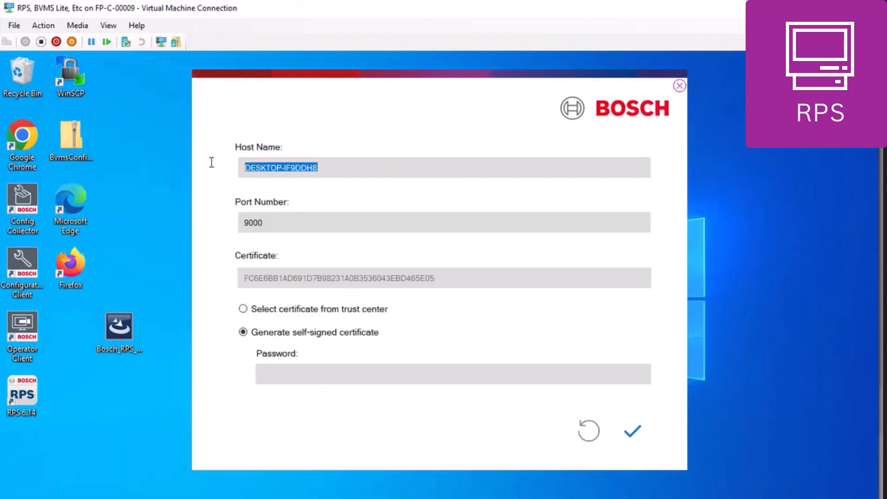
key(ctrl+v)
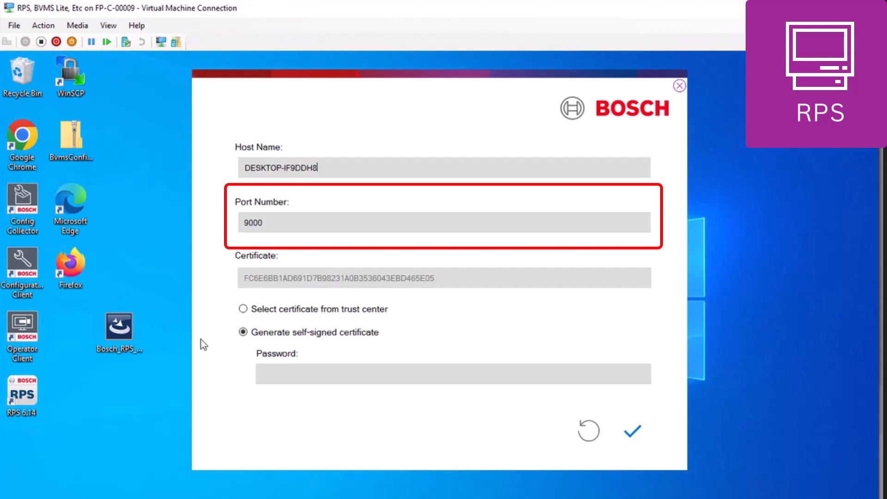
- Enter a password for the self-signed certificate, apply the RPS API configuration and finish the installation wizard
click(357, 376)
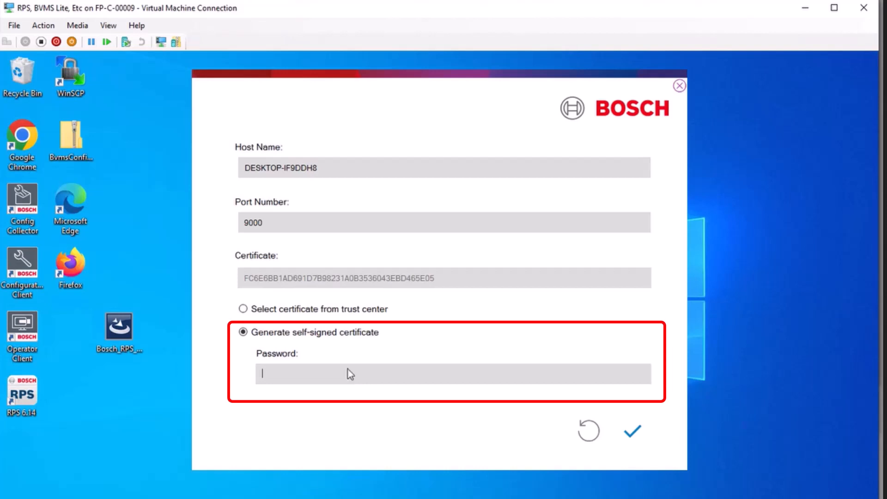
text(********)
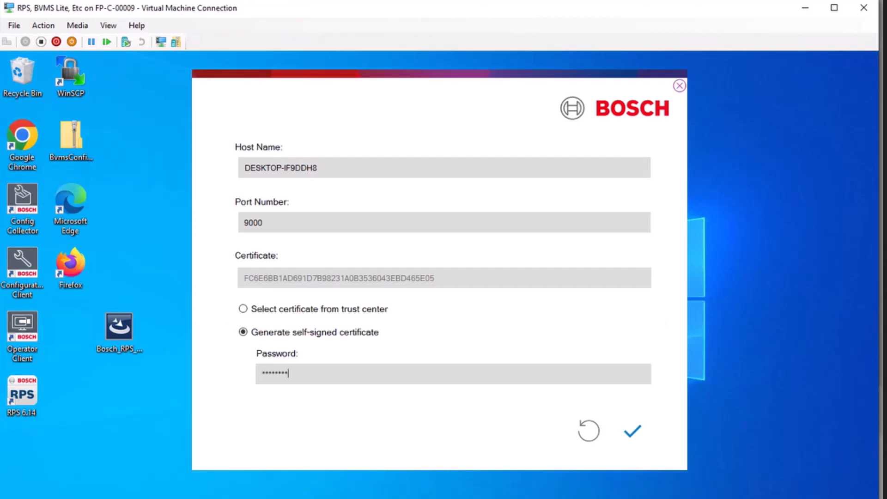
click(636, 435)
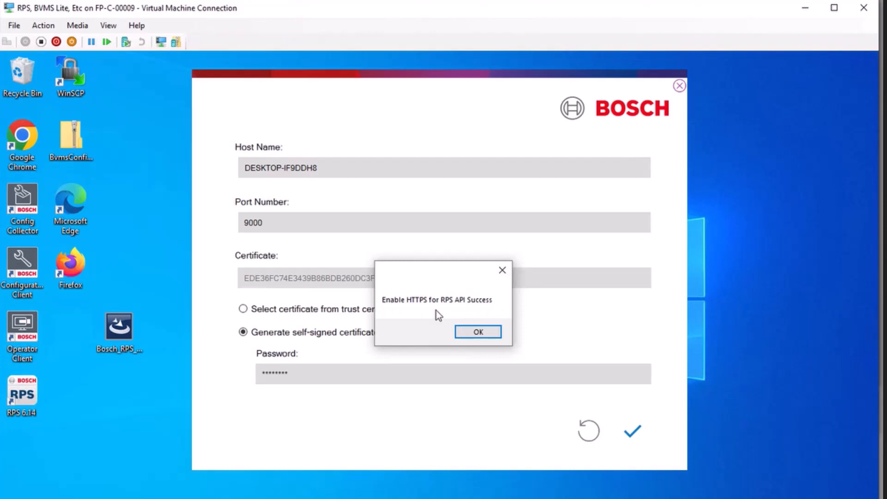
click(492, 337)
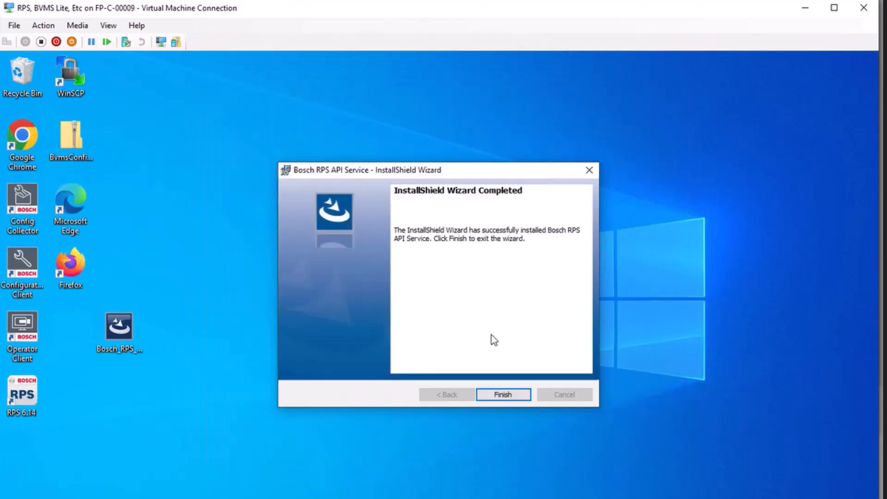
click(518, 396)
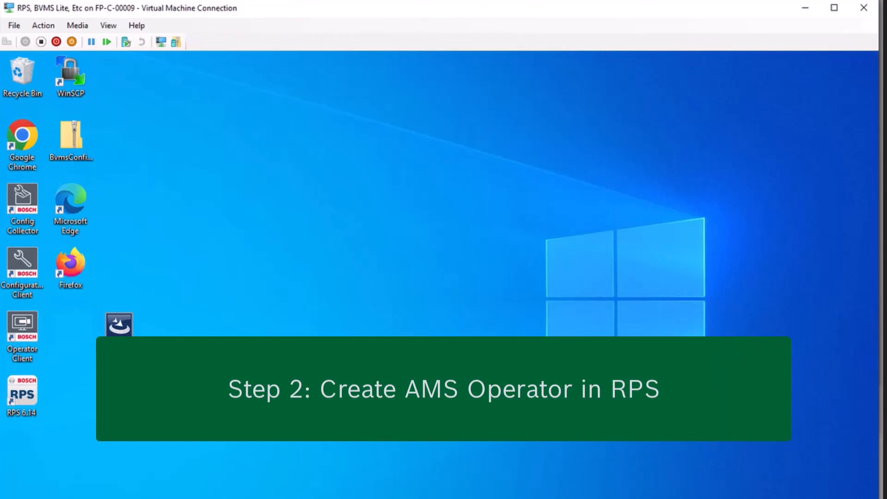
- In Remote Programming Software, start a new operator from the Operator List with user name AMS and enter and confirm its password
click(172, 498)
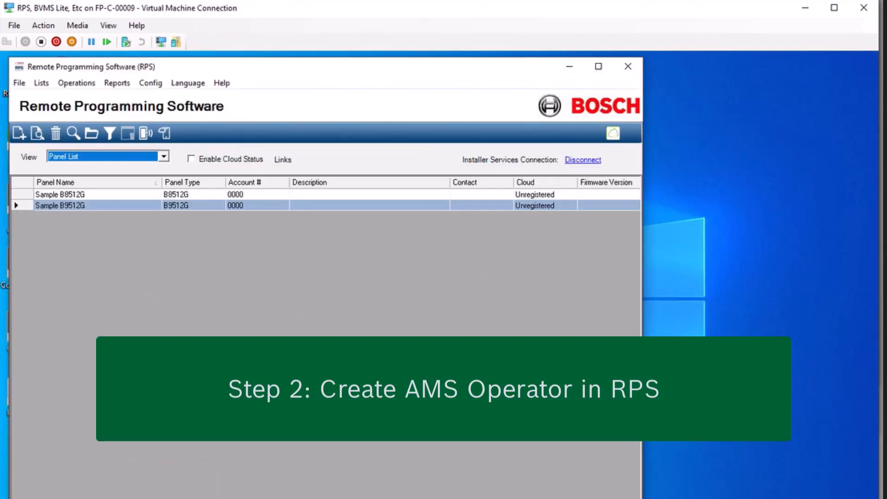
click(135, 156)
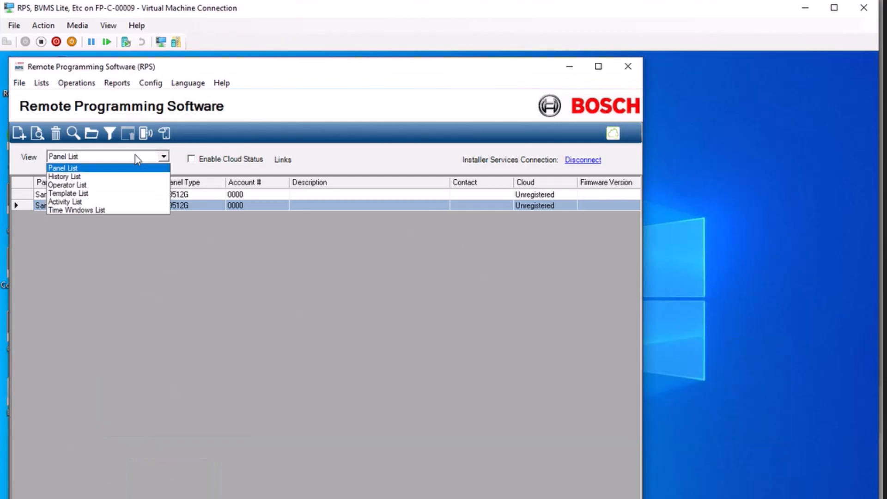
click(138, 185)
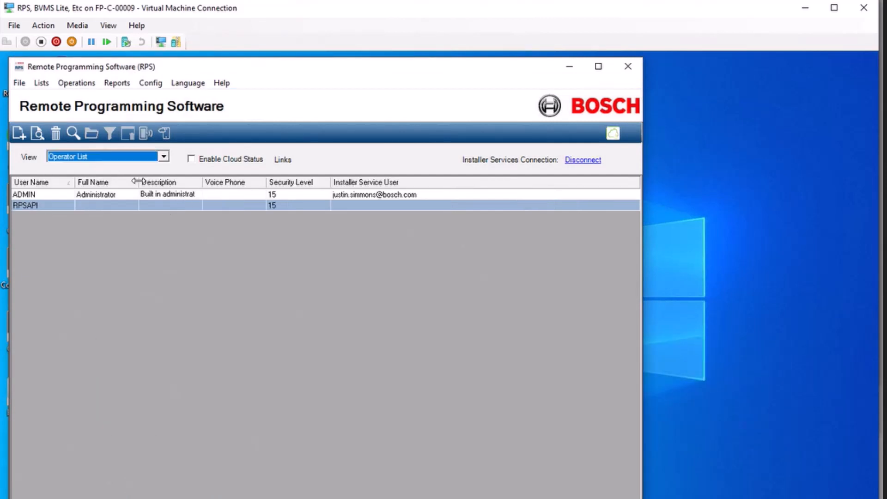
click(21, 134)
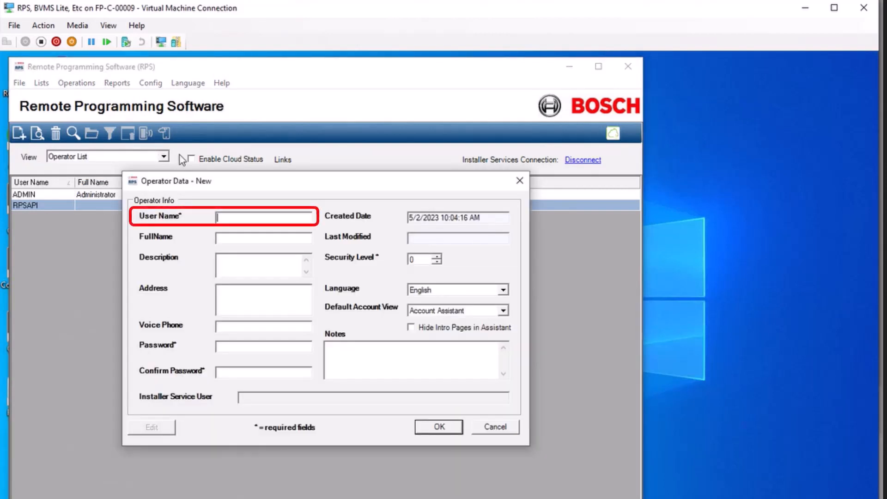
text(AMS)
click(227, 347)
text(****)
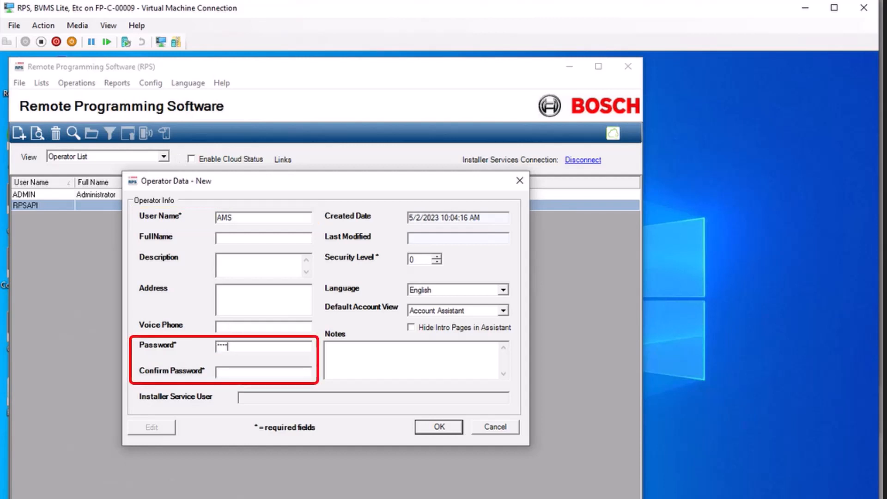
click(243, 372)
text(****)
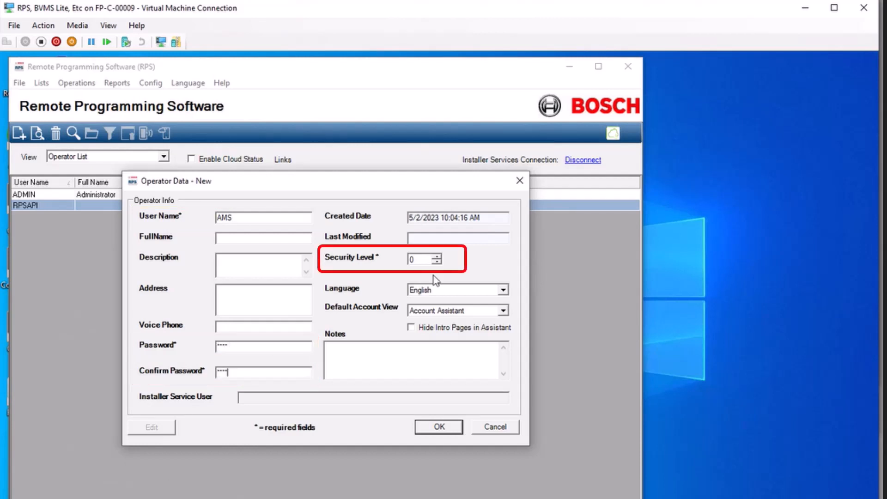
- Set the new AMS operator's security level to 15 and save the operator
drag(418, 260, 318, 261)
text(15)
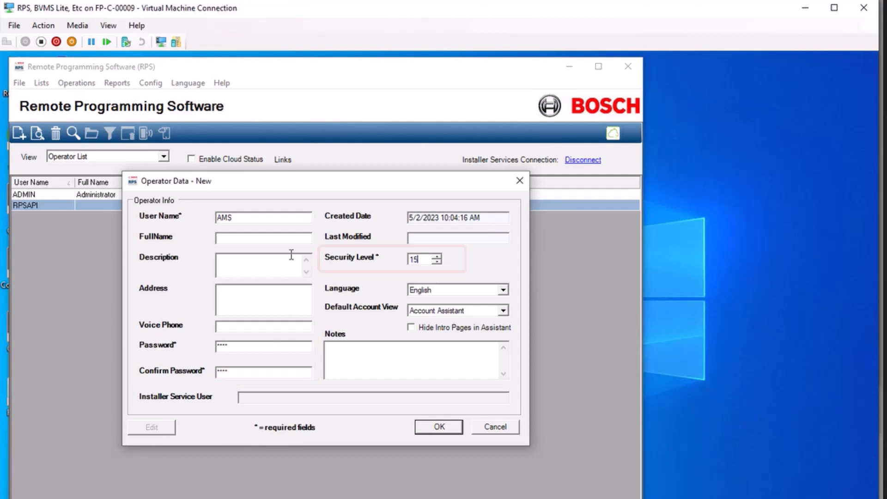
click(454, 430)
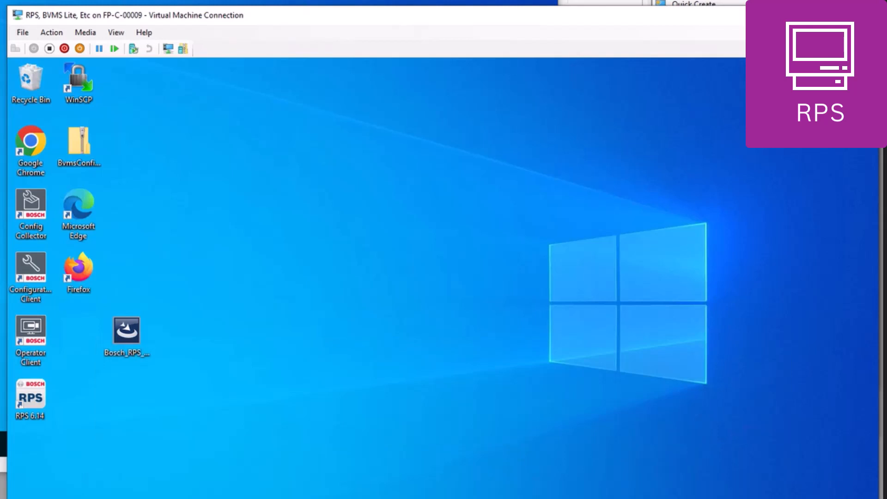
- Browse from the C: drive through Users, User and AppData to the Roaming folder
key(super+e)
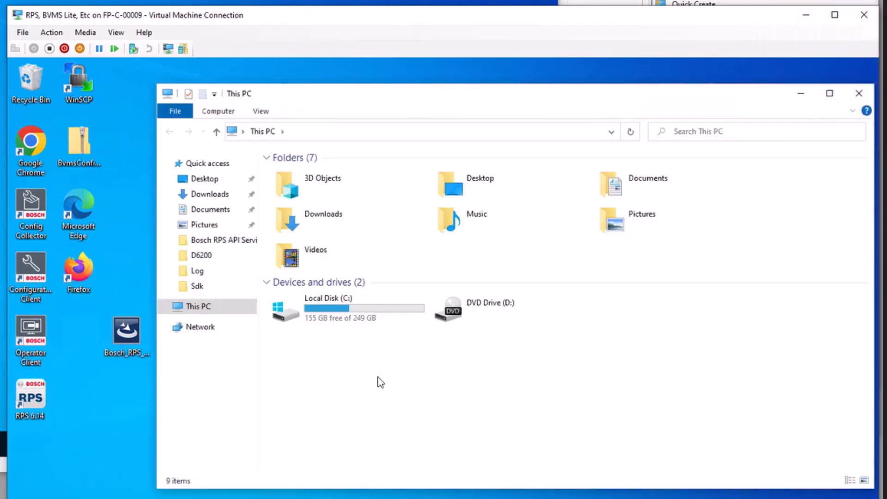
double_click(353, 308)
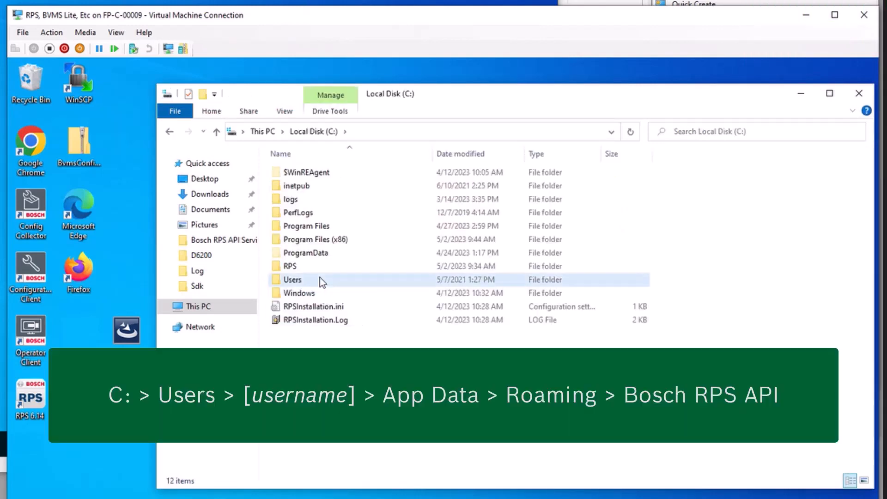
double_click(322, 280)
double_click(291, 199)
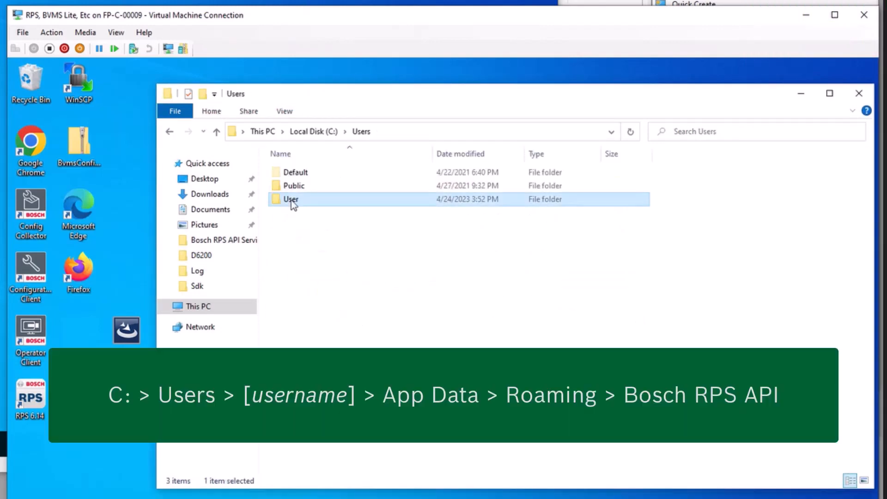
double_click(298, 226)
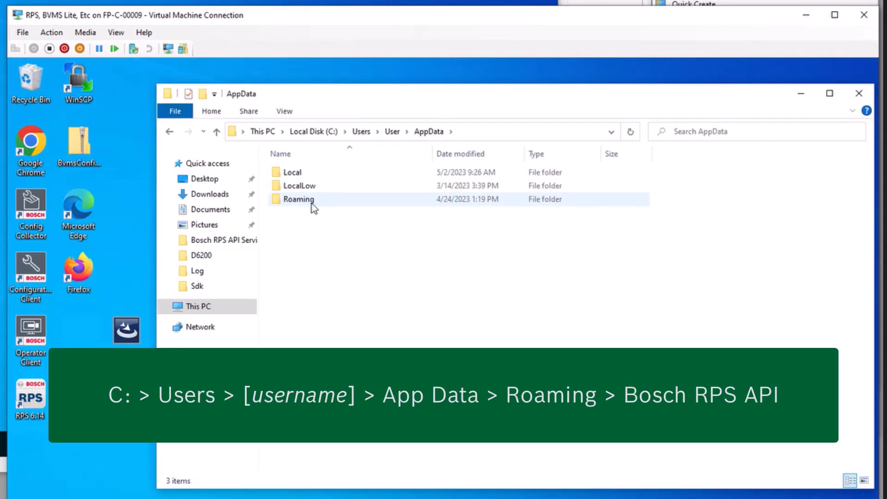
double_click(309, 199)
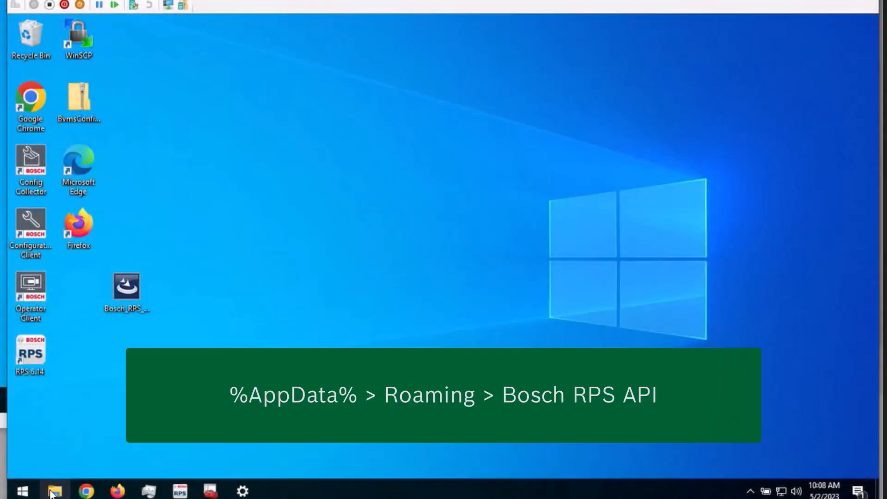
- Go to %appdata% in a new File Explorer window and open the Bosch RPS API folder containing the certificates
click(53, 491)
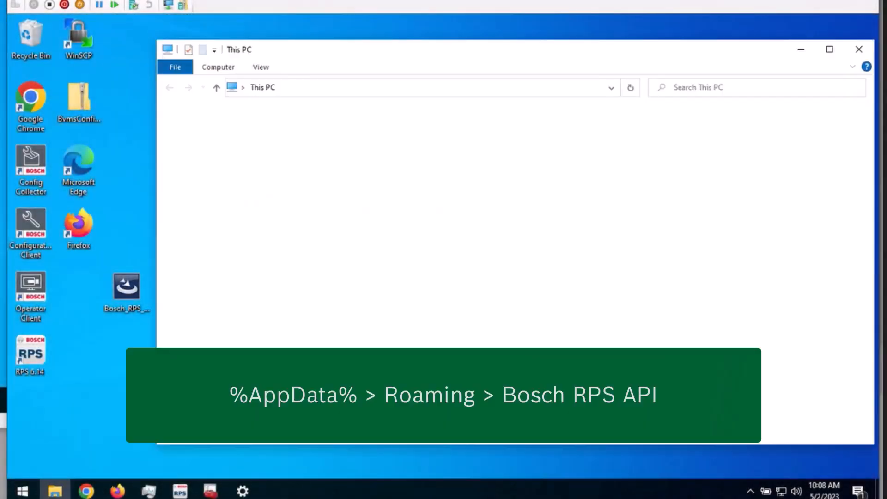
click(330, 88)
key(BackSpace)
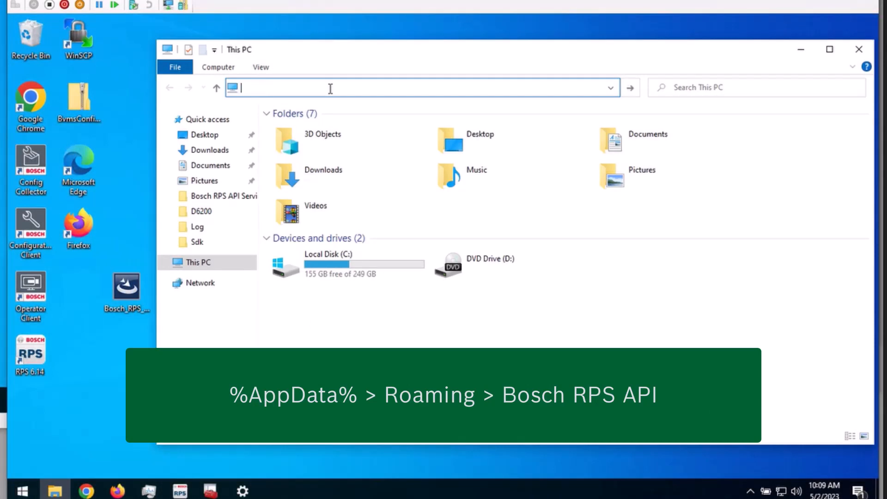
text(%appdata%)
key(Return)
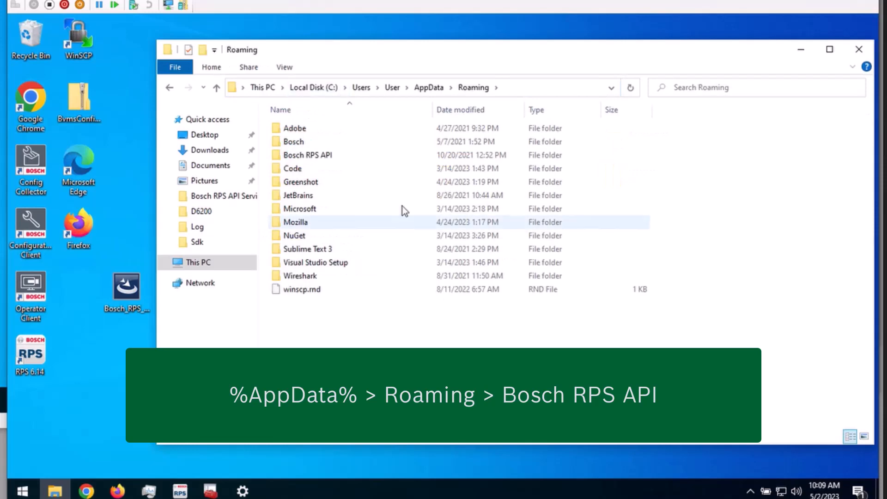
click(329, 156)
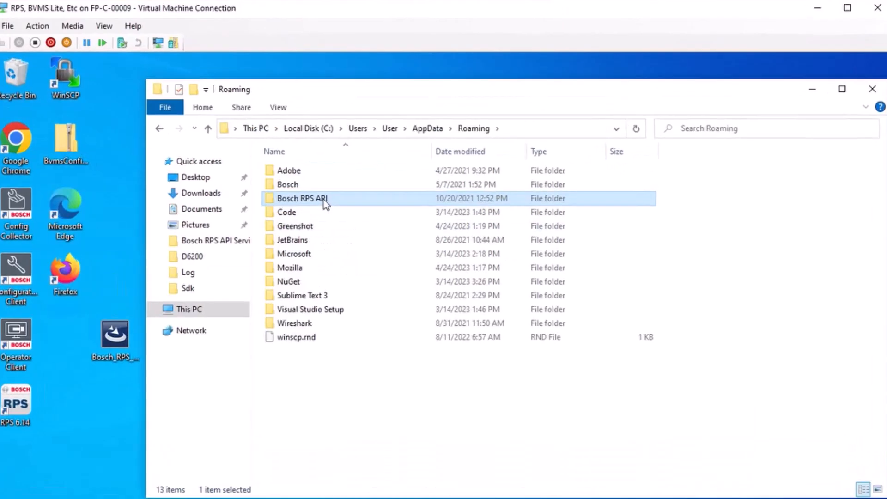
double_click(325, 201)
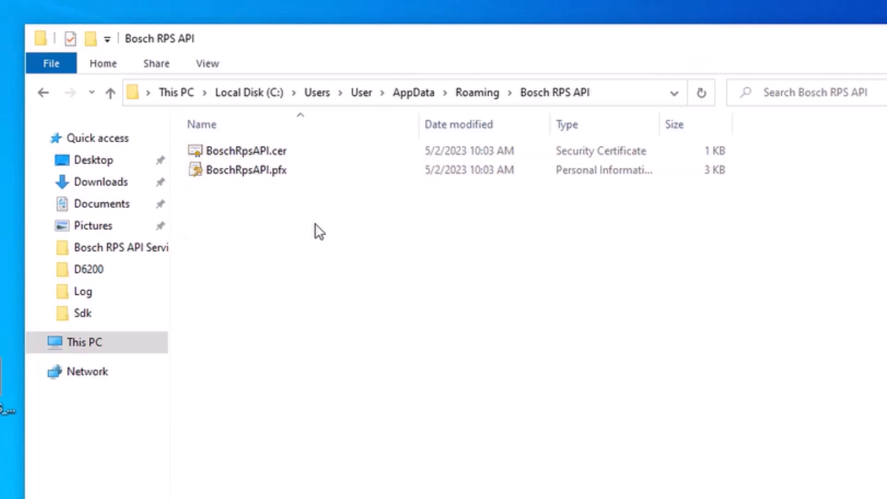
- Copy the BoschRpsAPI.cer certificate from the Bosch RPS API folder to the AMS computer's desktop
right_click(253, 153)
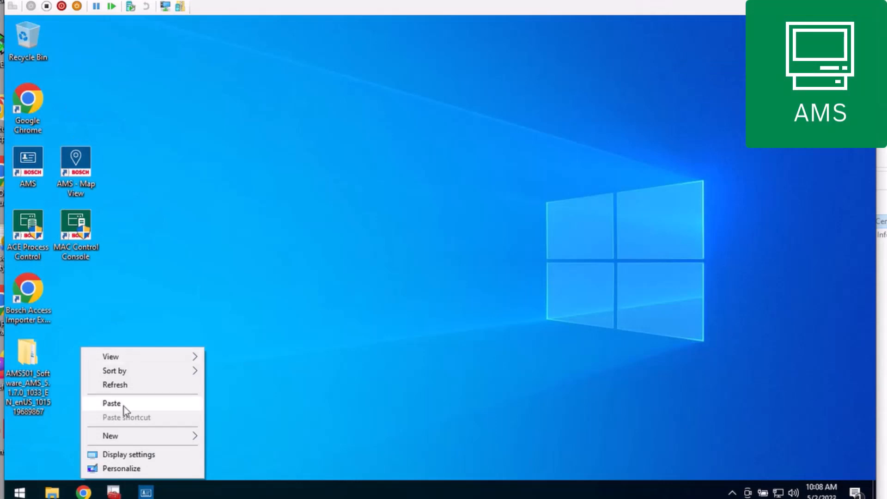
click(123, 404)
- Start installing the BoschRpsAPI.cer certificate for the Local Machine store location and allow the wizard to make changes
right_click(84, 355)
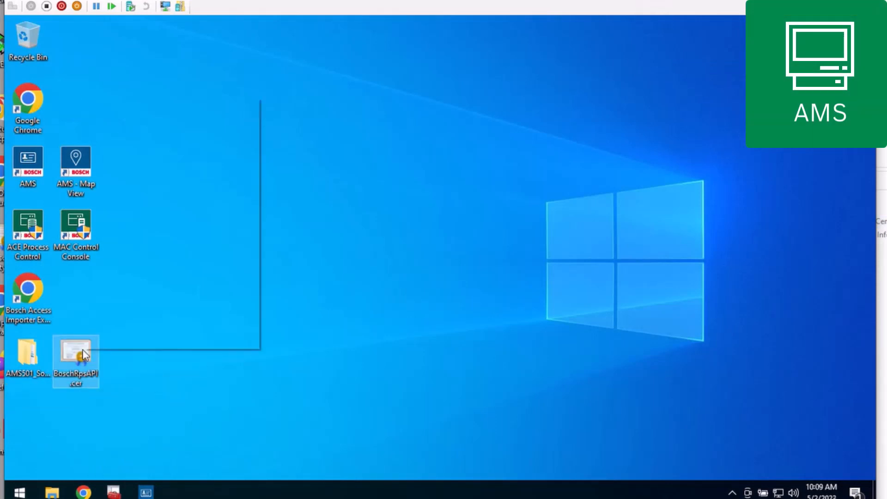
click(180, 121)
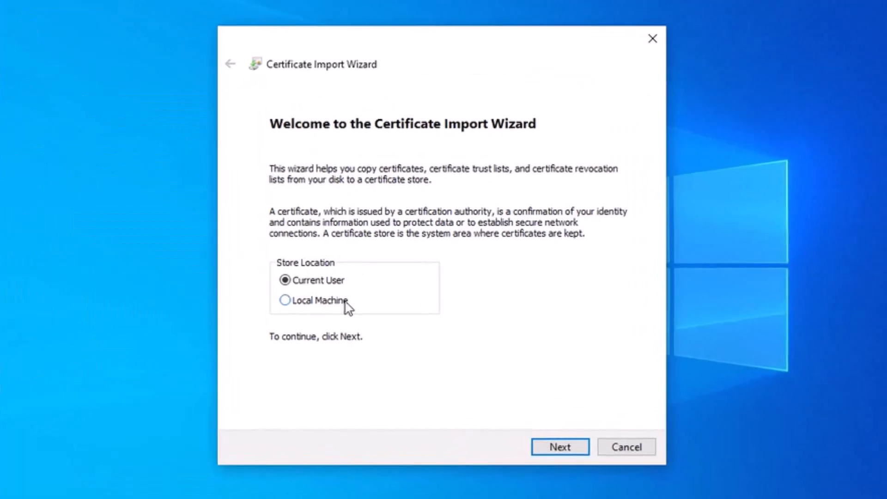
click(345, 303)
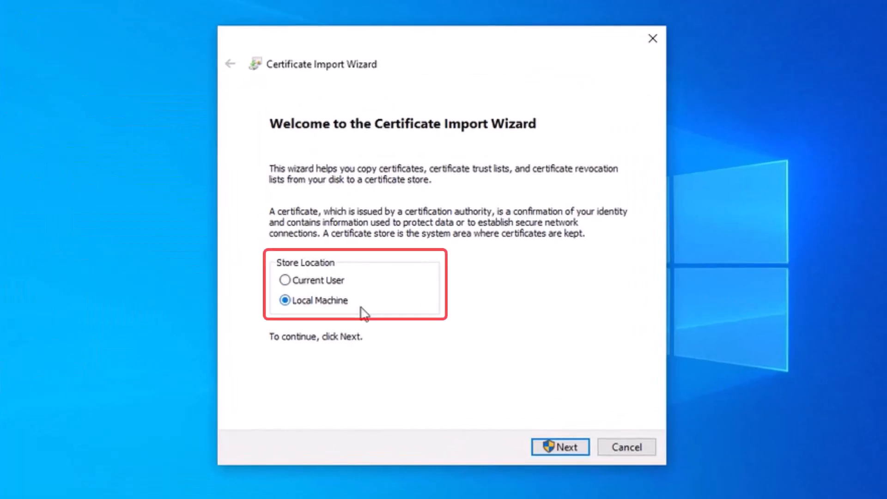
click(583, 451)
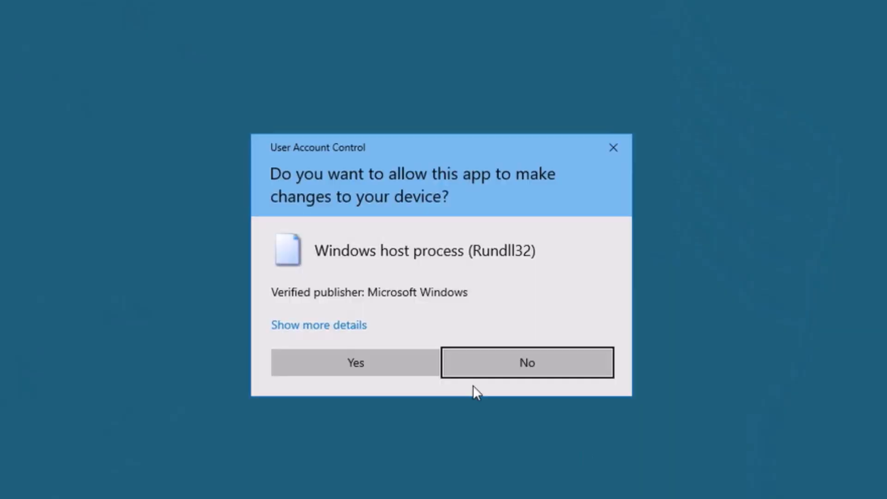
click(382, 362)
- Place the certificate in the Trusted Root Certification Authorities store and finish the import
click(347, 233)
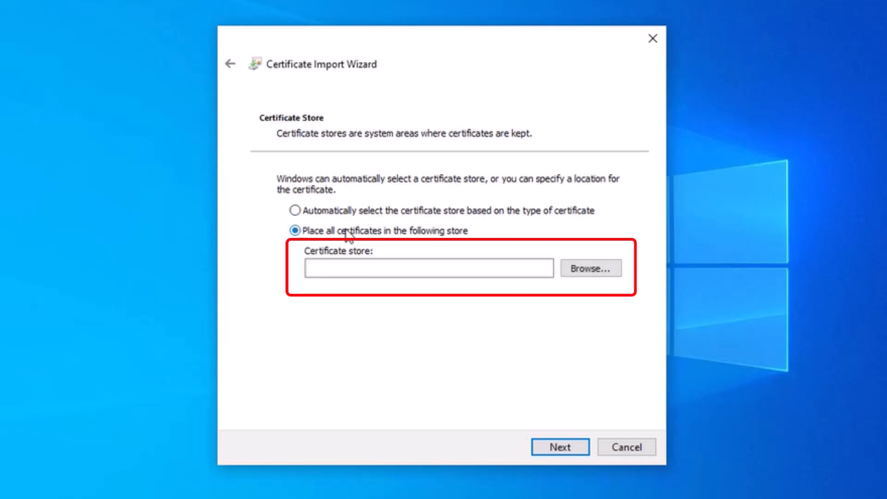
click(586, 269)
click(302, 143)
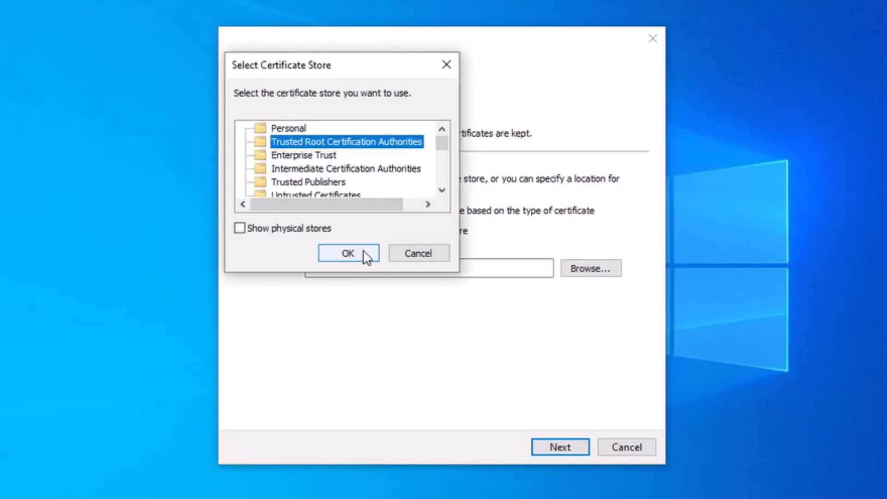
click(348, 253)
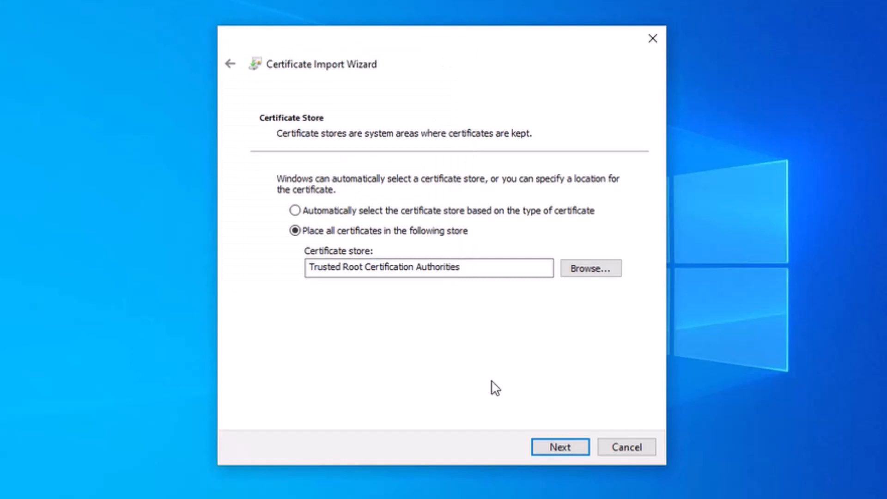
click(571, 448)
click(570, 448)
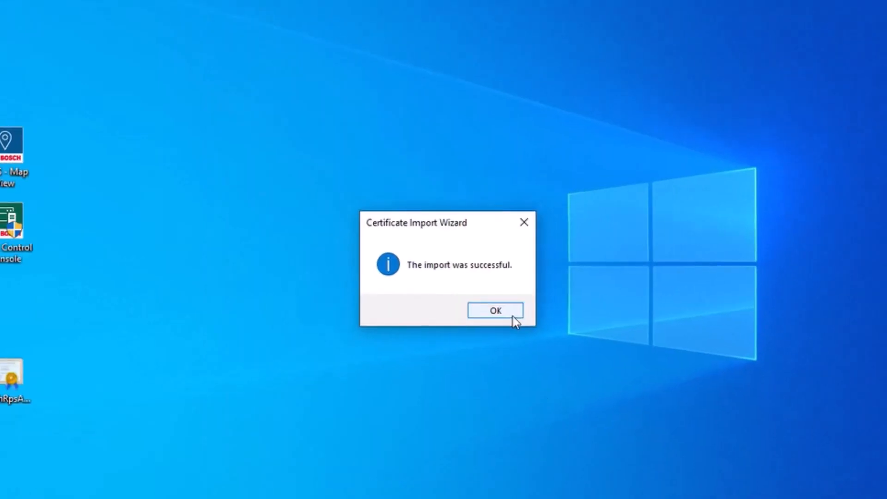
click(500, 317)
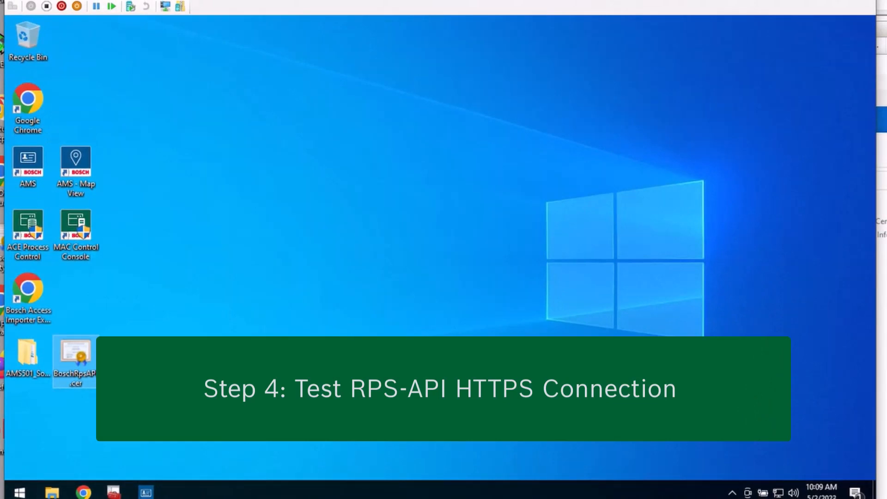
- In Google Chrome, open the RPS API Swagger page at desktop-if9ddh8:9000/swagger/ui/index and check the site's connection information
click(84, 492)
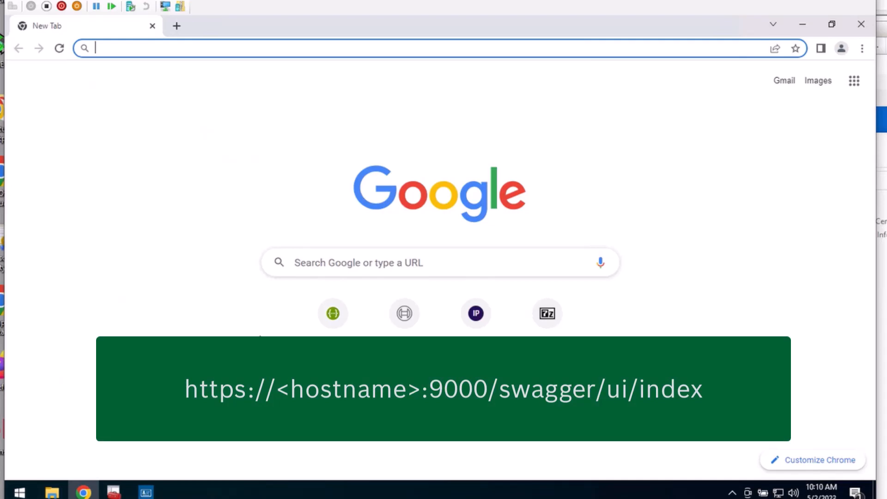
click(333, 315)
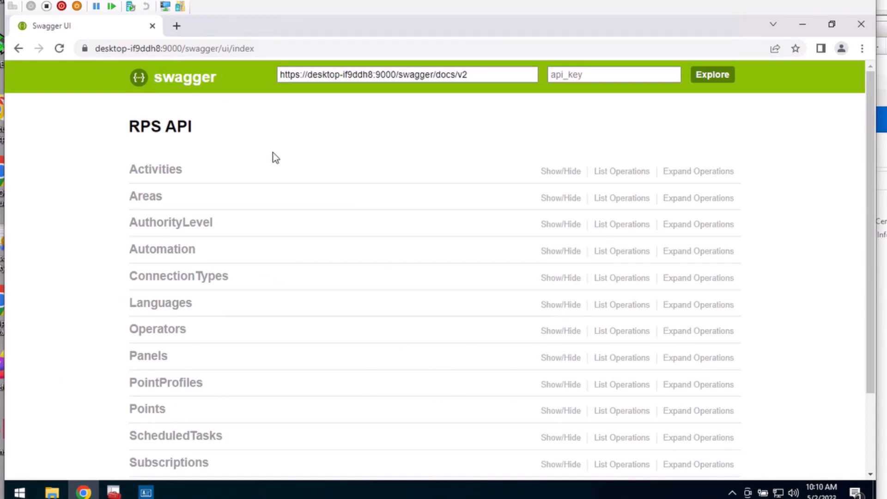
click(85, 49)
click(85, 49)
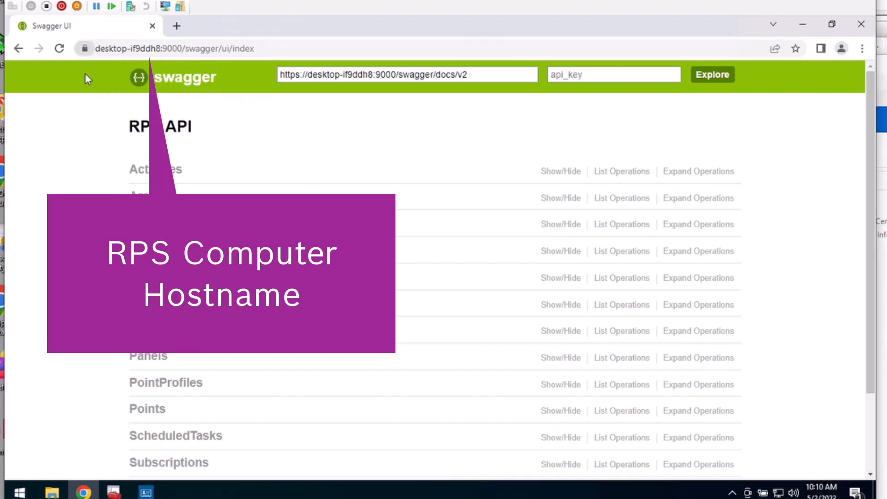